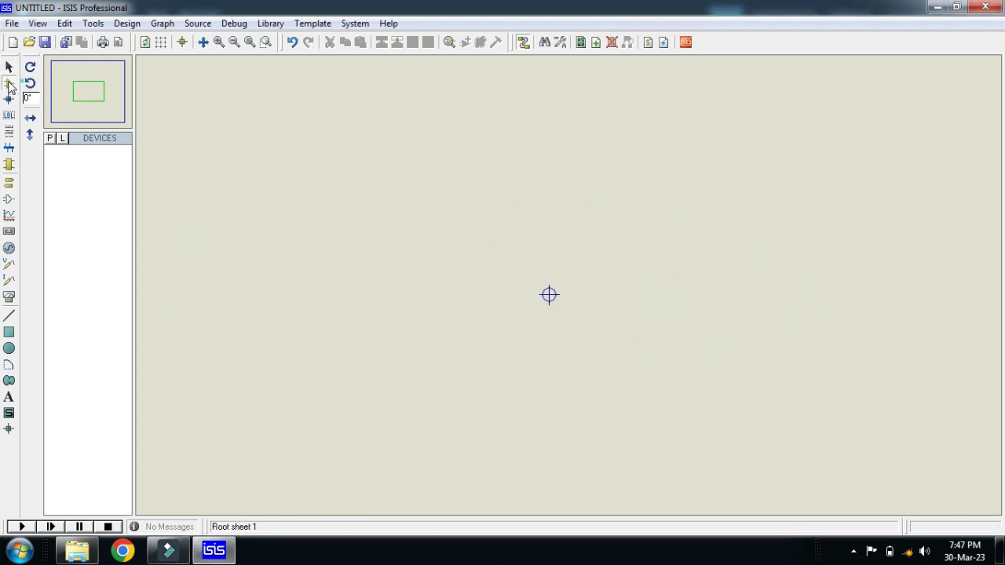
Step: Search the ISIS device picker for 'Magnetic Reed', then close it without adding a part
click(50, 139)
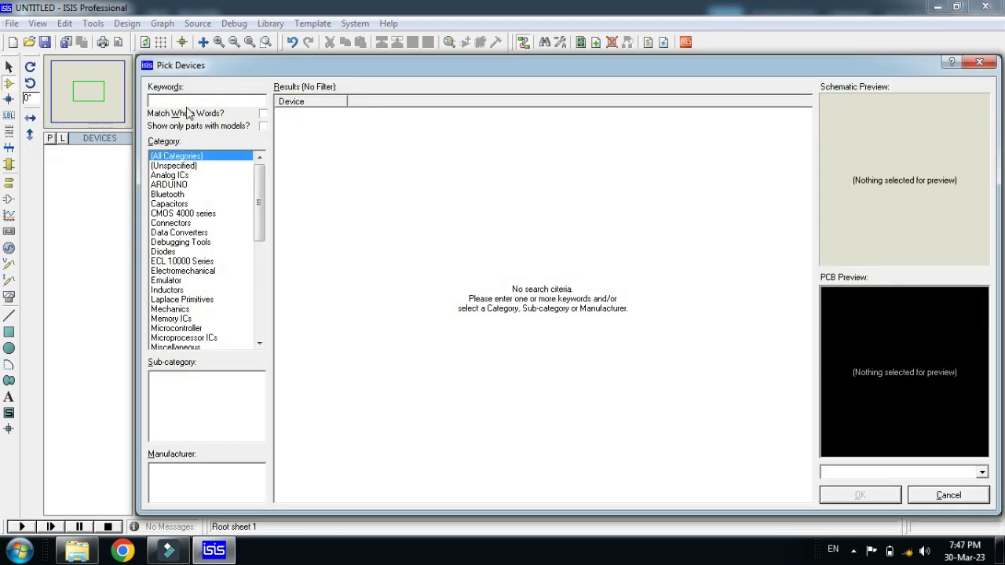
right_click(187, 102)
click(224, 164)
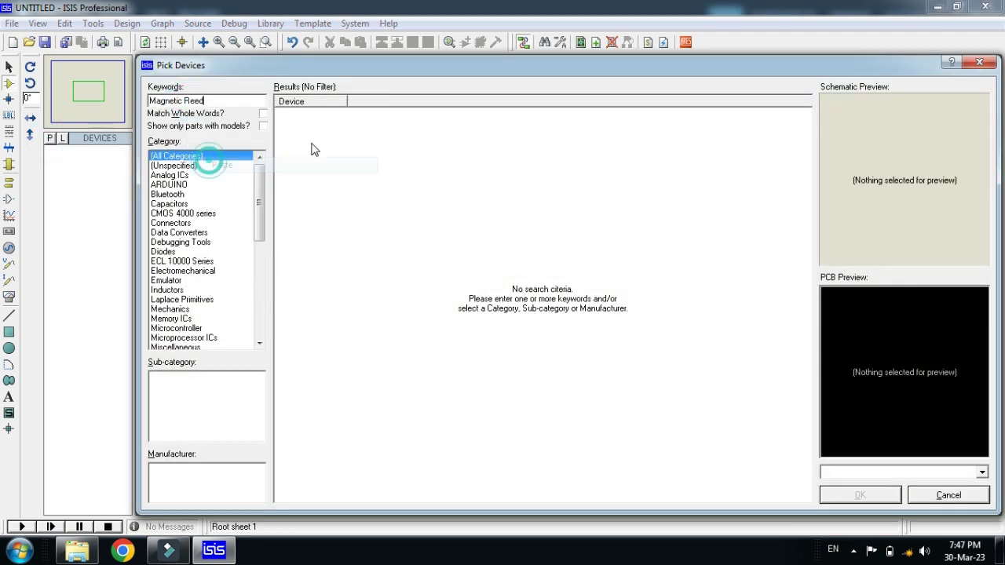
click(422, 182)
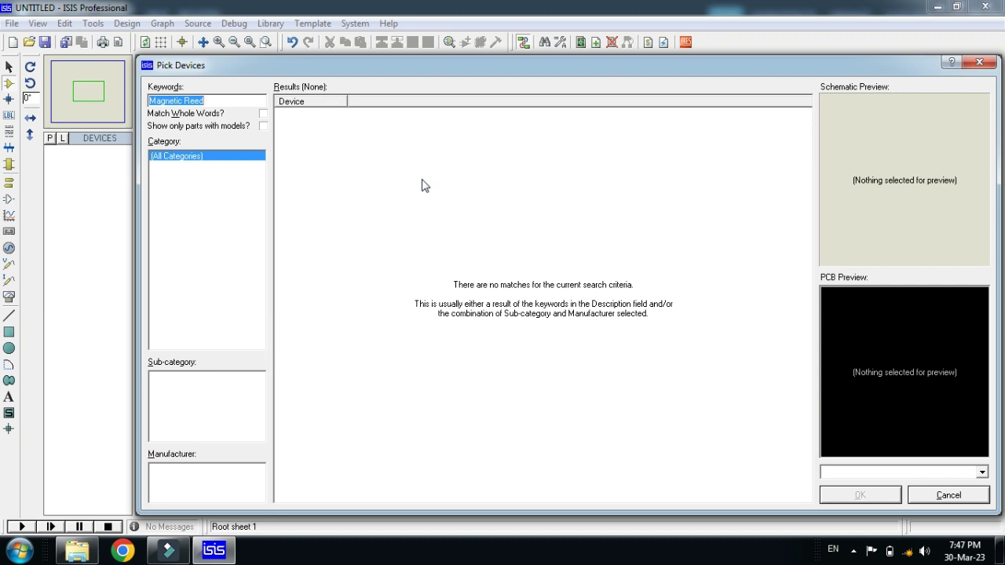
click(982, 63)
click(662, 186)
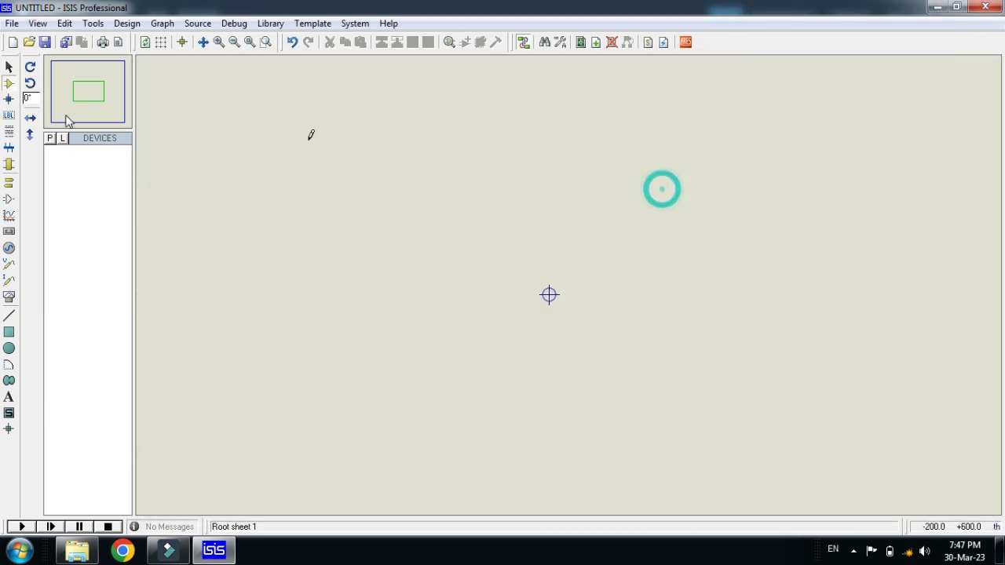
click(10, 69)
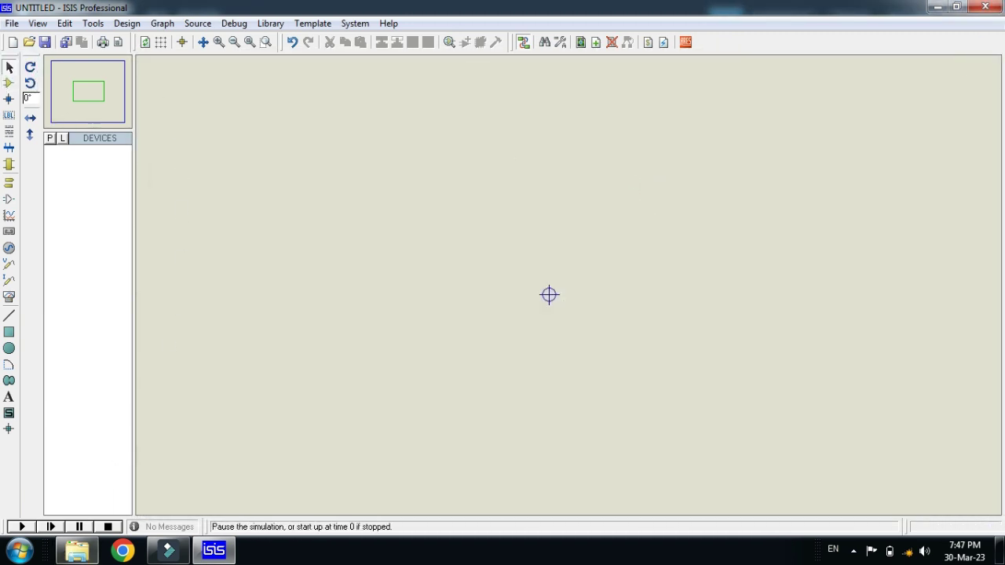
Step: In Explorer, open the Magnetic Reed Switch Library for Proteus folder
click(77, 549)
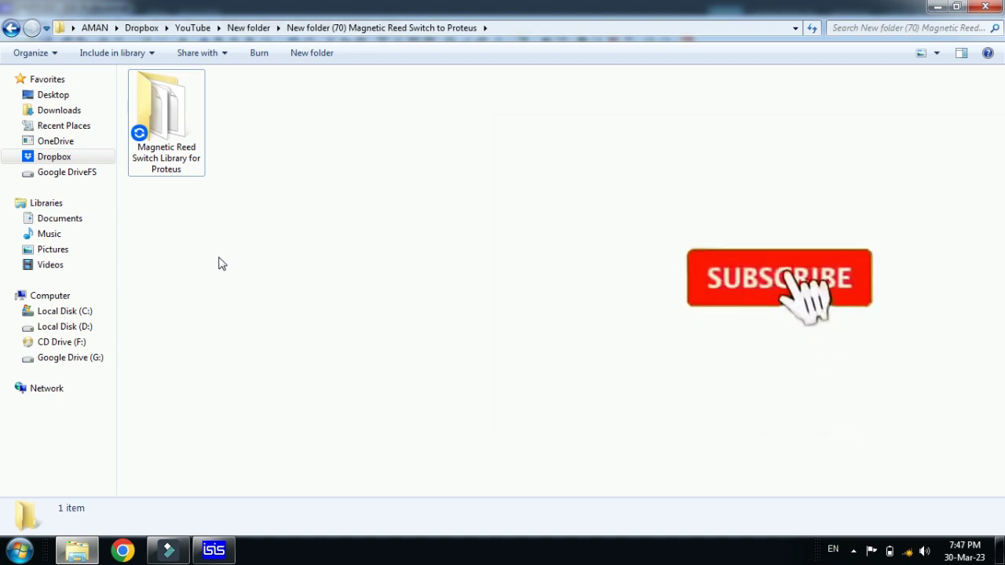
right_click(198, 132)
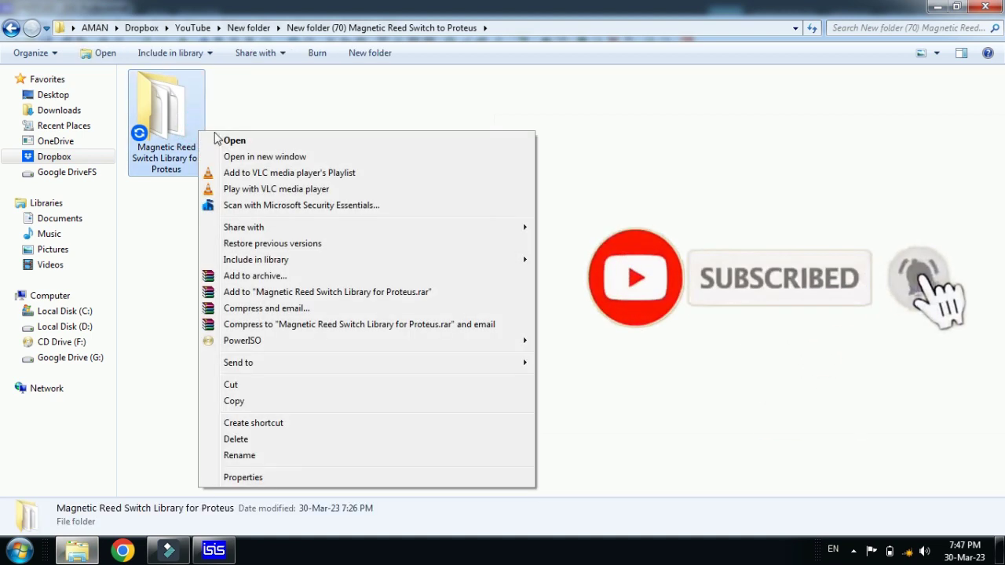
click(234, 140)
click(235, 219)
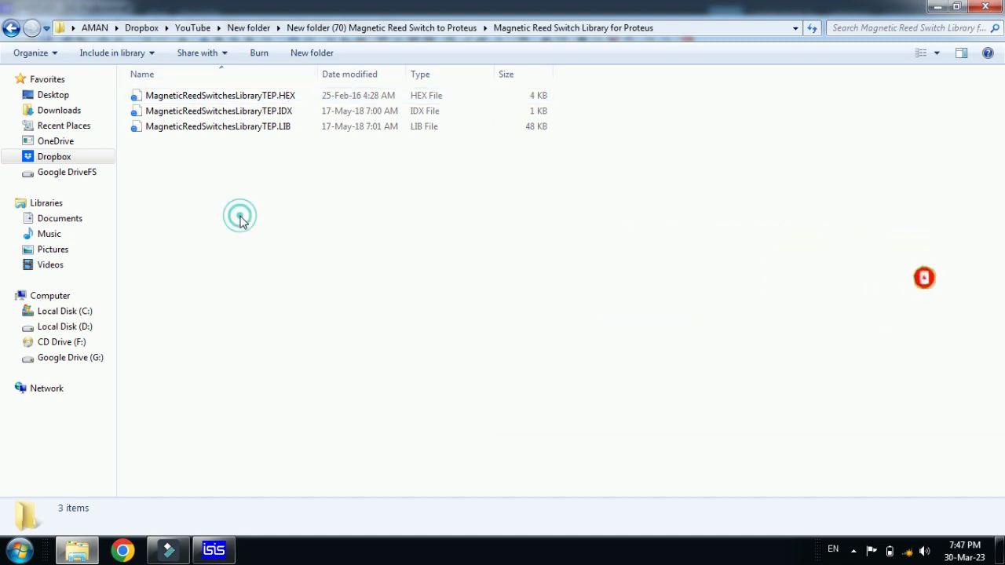
Step: Copy the three MagneticReedSwitchesLibraryTEP files (.HEX, .IDX, .LIB)
drag(240, 216, 231, 86)
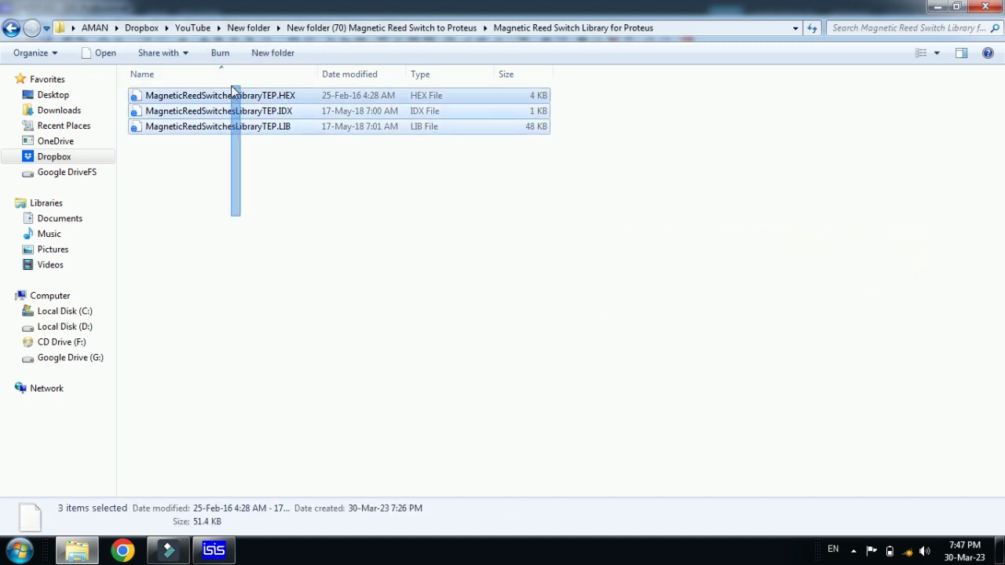
right_click(239, 127)
click(289, 316)
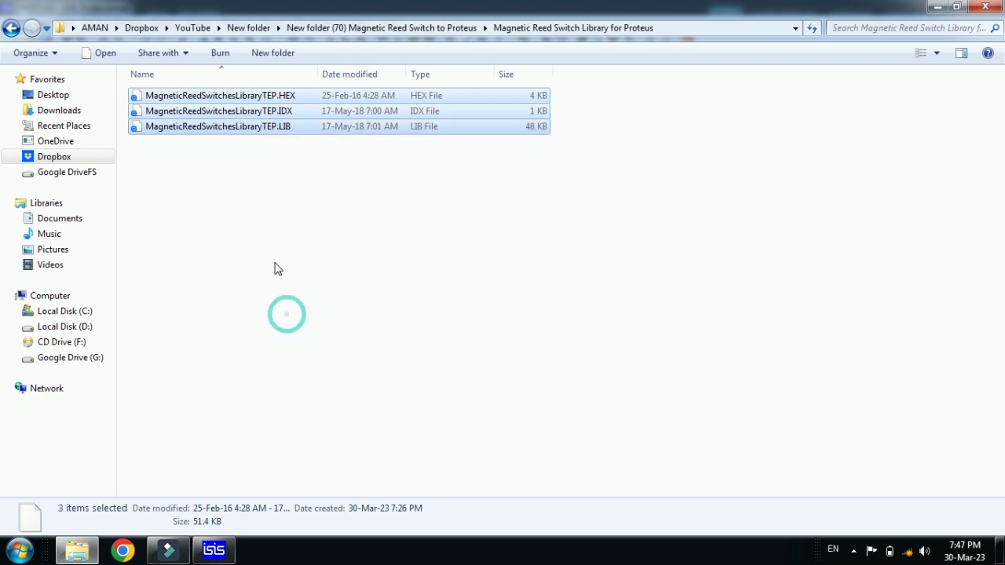
click(281, 261)
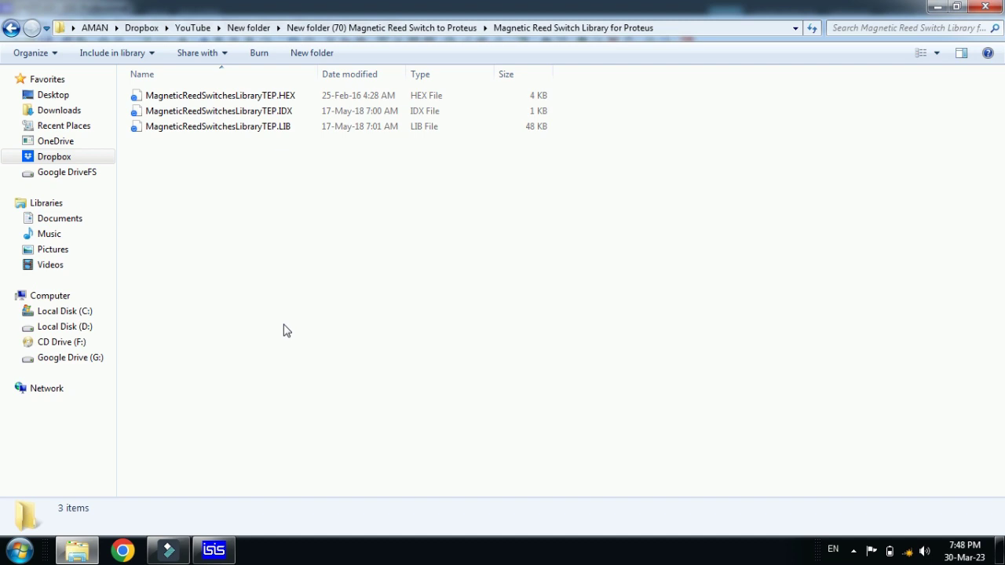
Step: Find ISIS via Start search 'isis', open its file location, then go up to Proteus 7 Professional
click(19, 551)
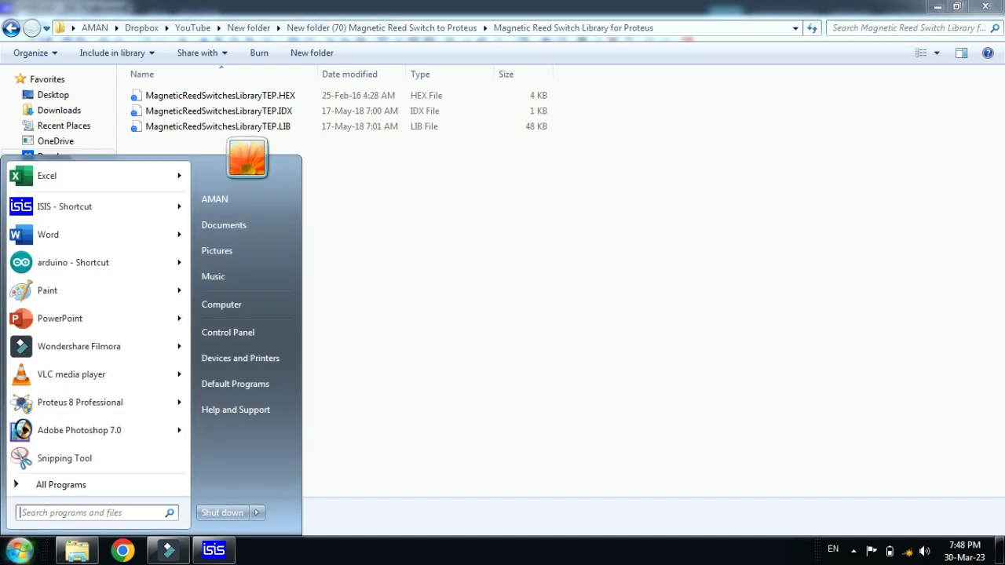
text(isis)
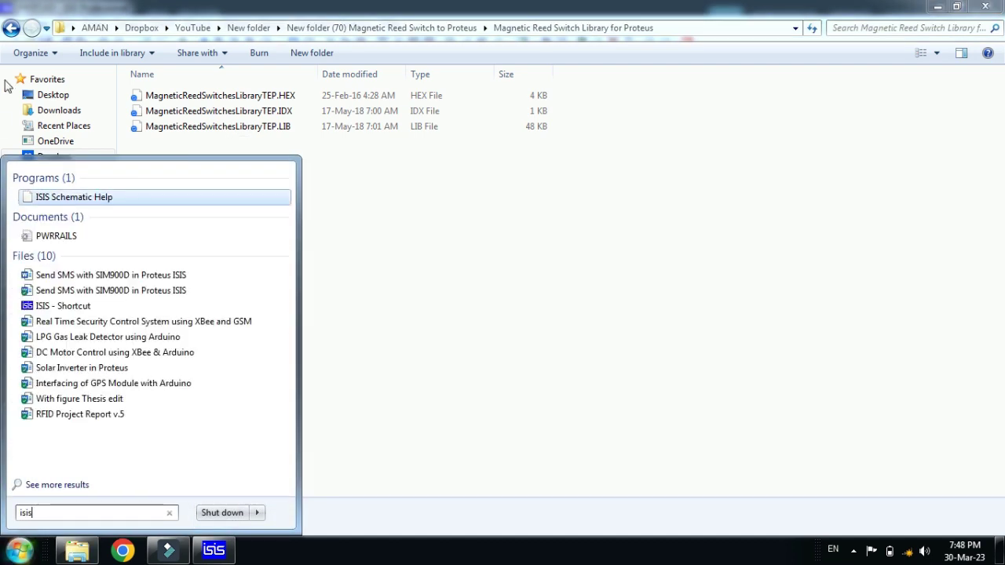
right_click(78, 305)
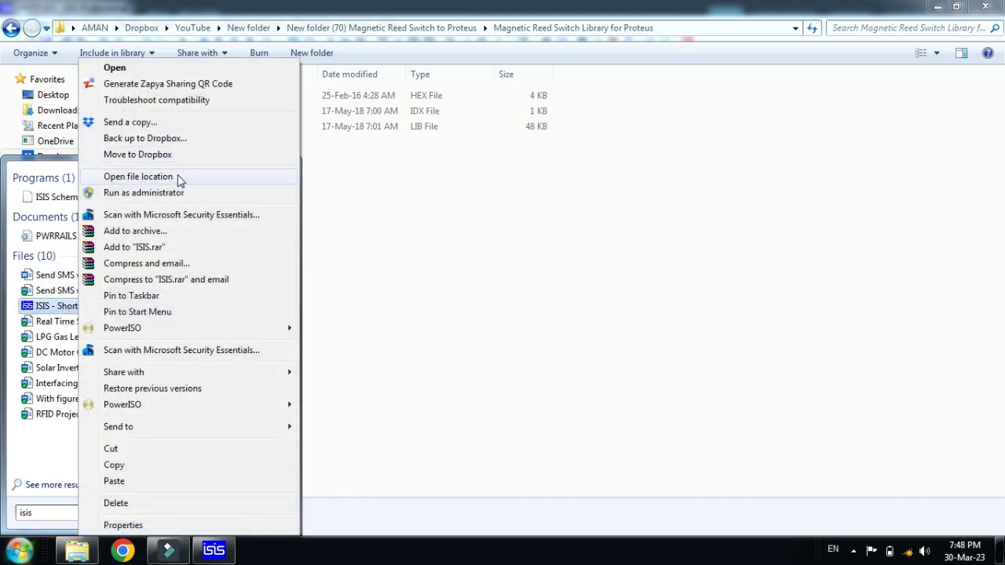
click(138, 177)
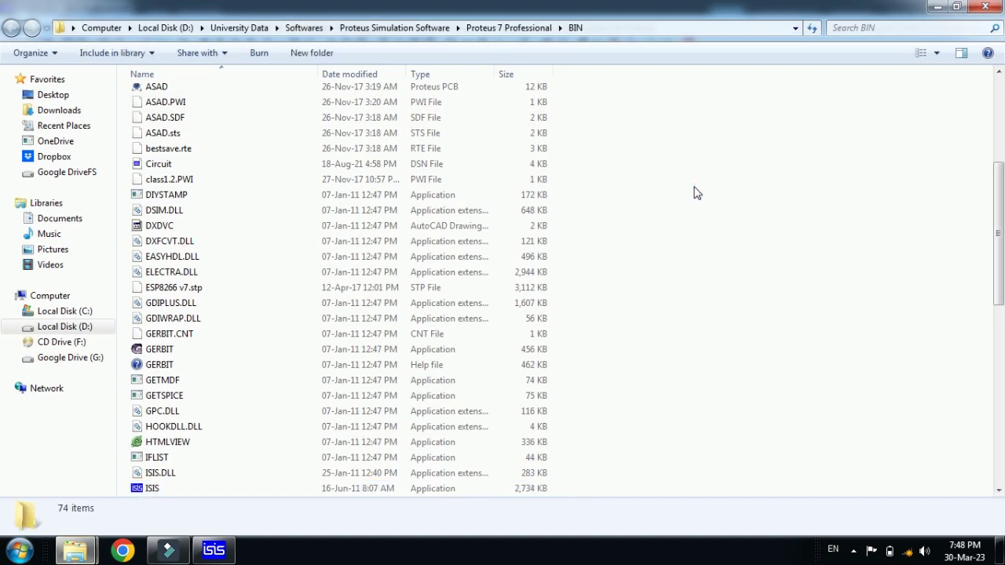
click(503, 31)
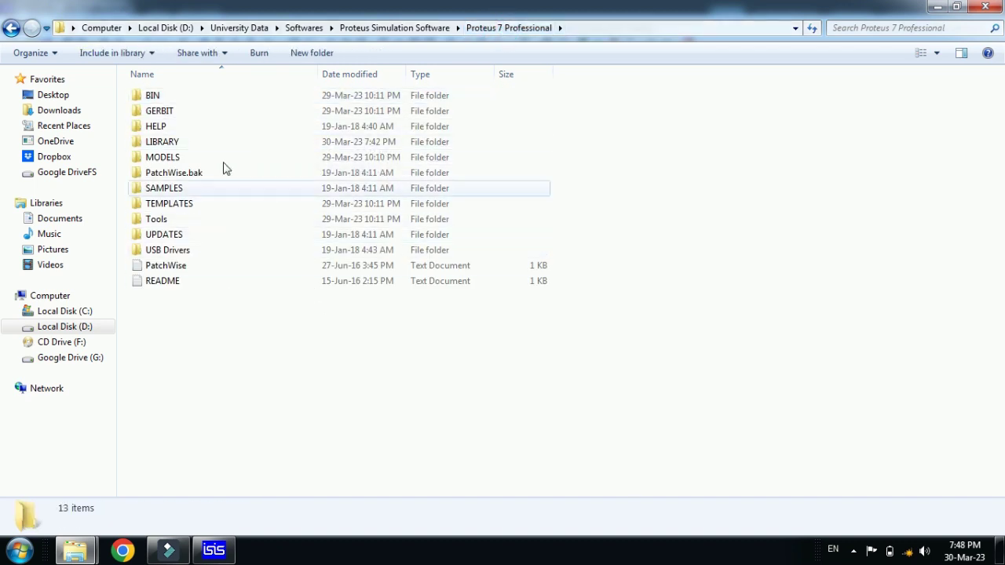
Step: Open the LIBRARY folder inside Proteus 7 Professional
click(182, 147)
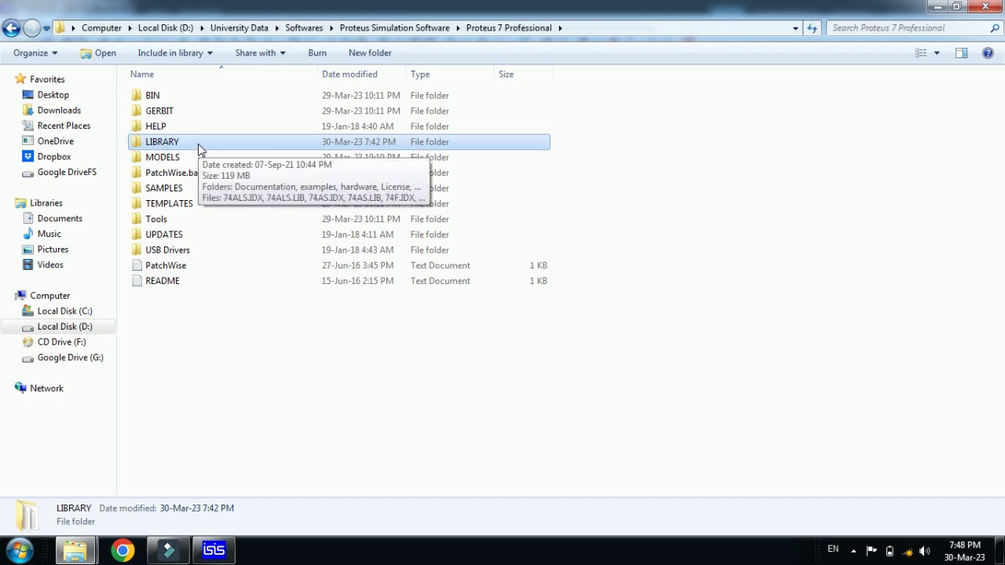
right_click(198, 138)
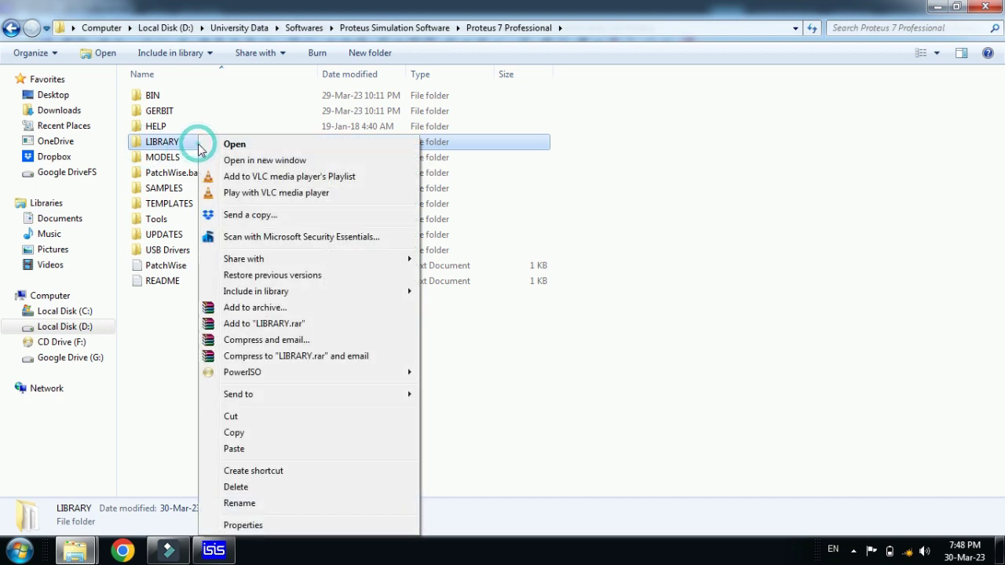
click(255, 149)
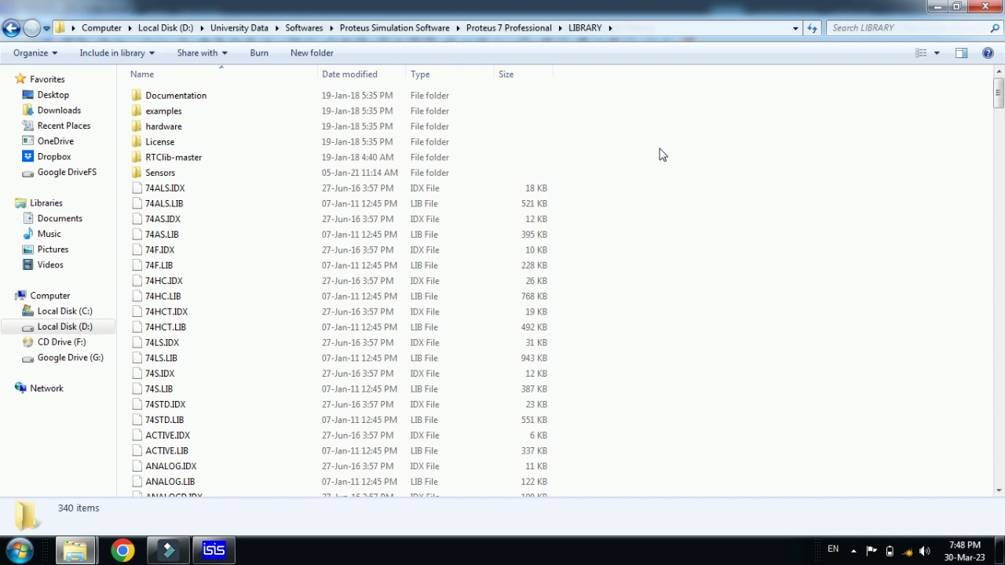
Step: Paste the three reed switch library files into LIBRARY and return to the download folder
right_click(660, 154)
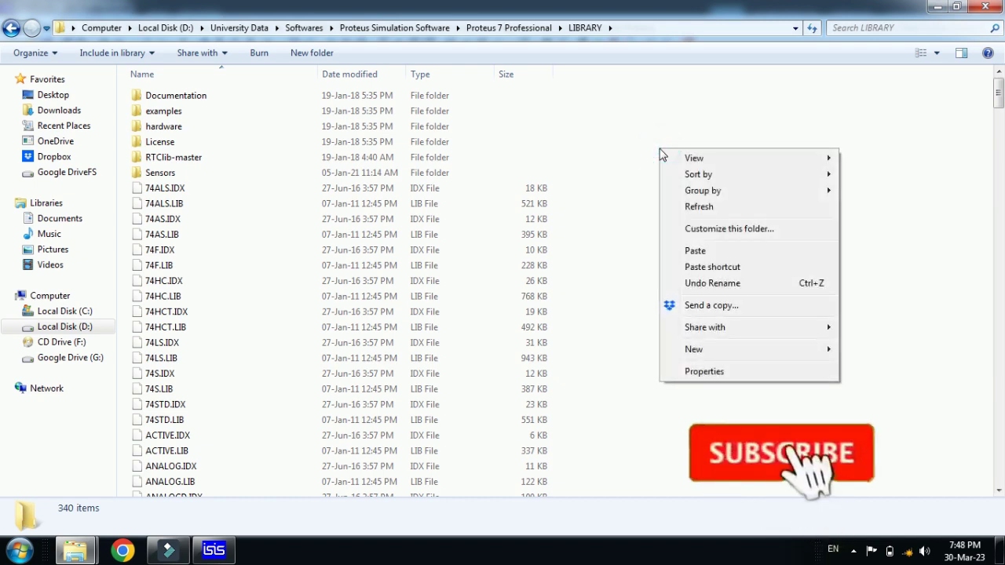
click(713, 249)
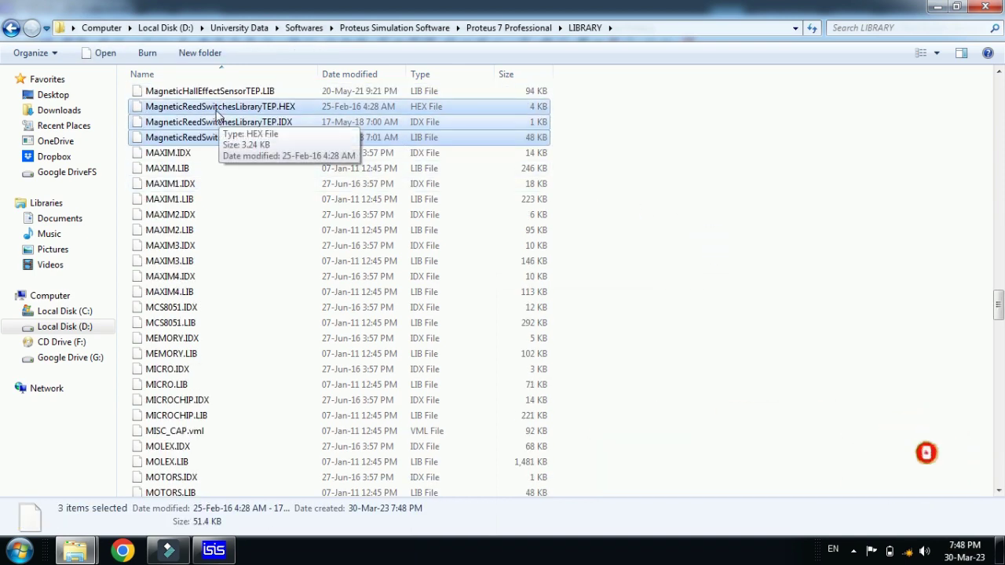
click(657, 171)
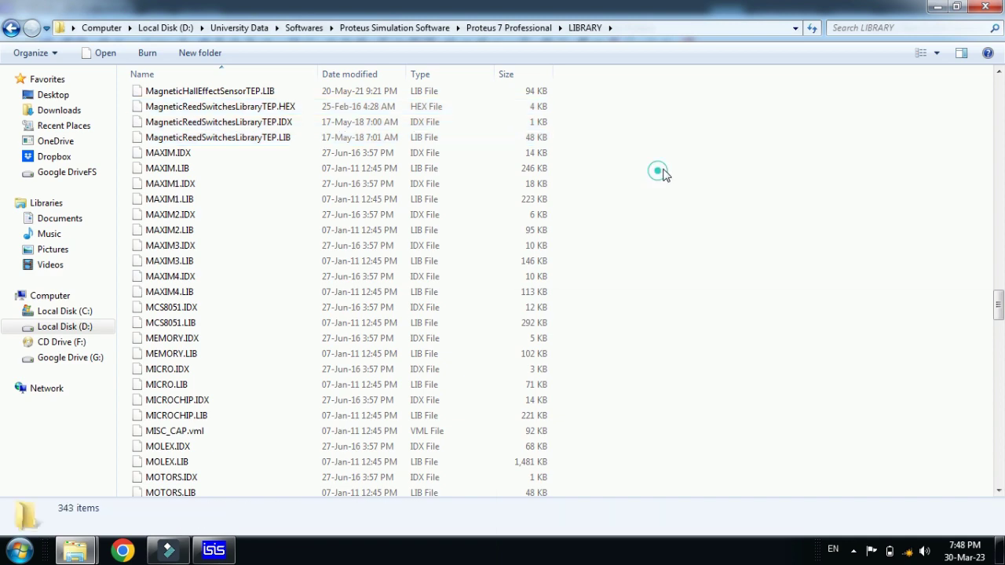
click(11, 28)
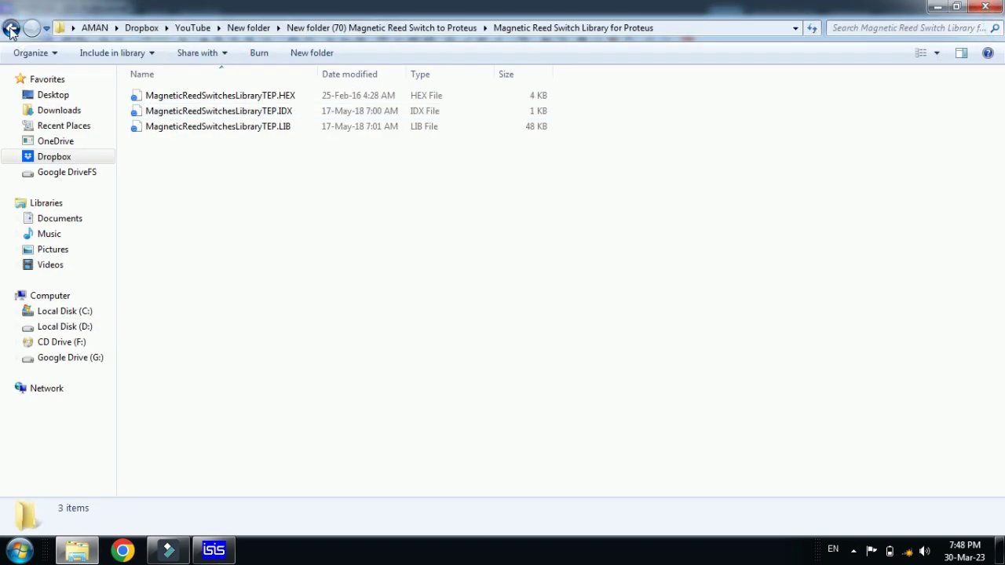
Step: Close ISIS without saving and relaunch it so the new libraries load
click(11, 28)
click(213, 549)
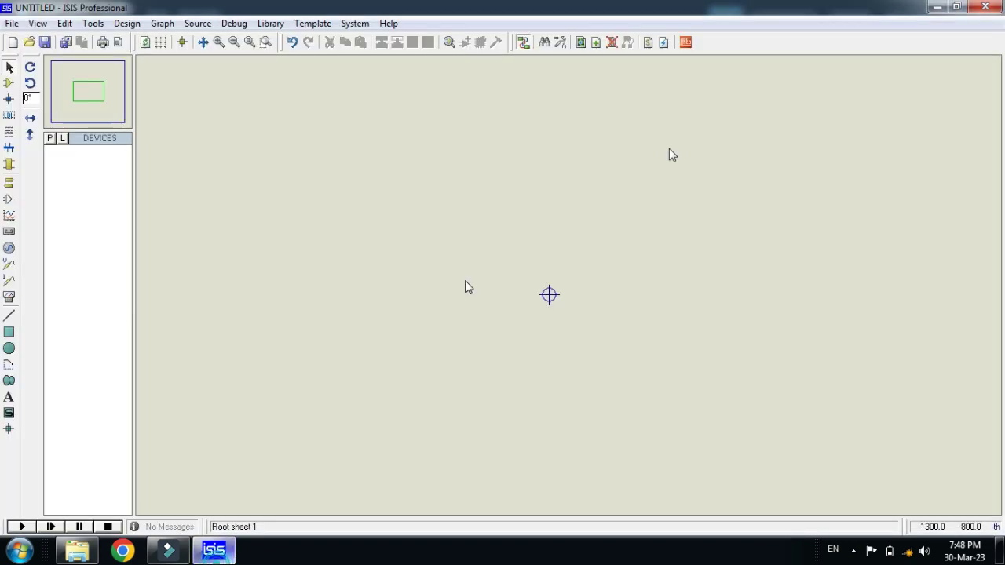
click(994, 11)
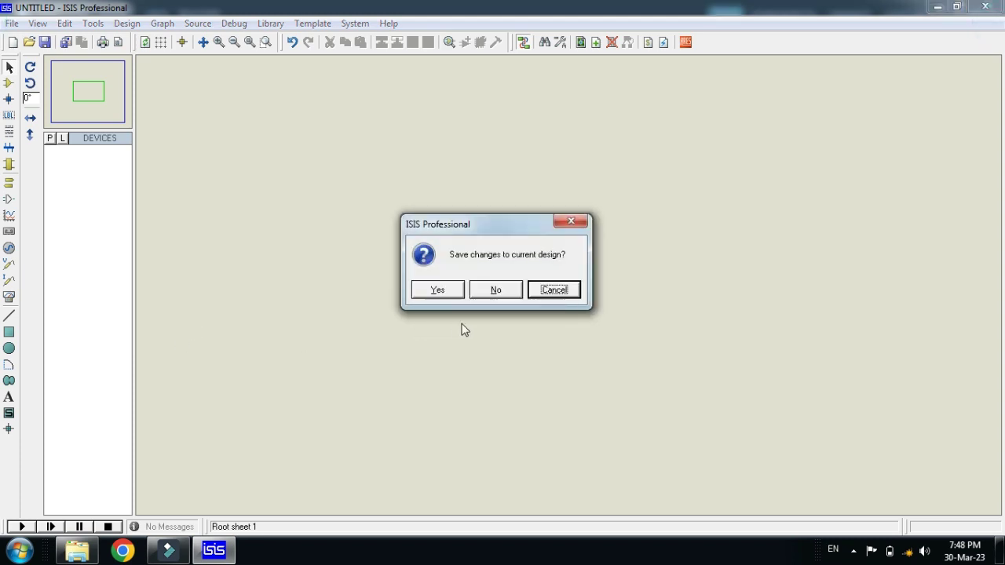
key(Return)
click(16, 548)
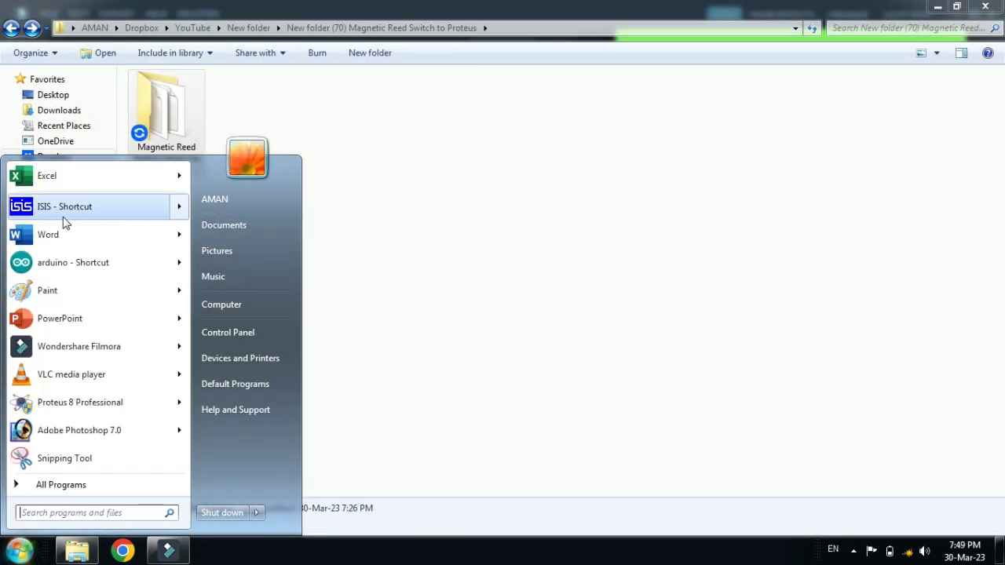
right_click(65, 217)
click(97, 222)
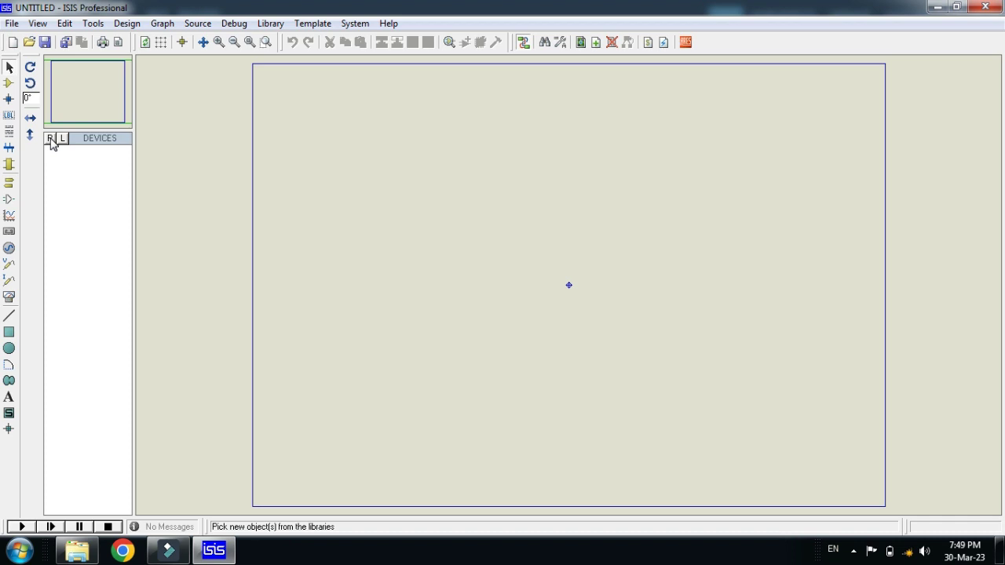
Step: Search the device picker with the keywords 'magnetic re'
click(49, 139)
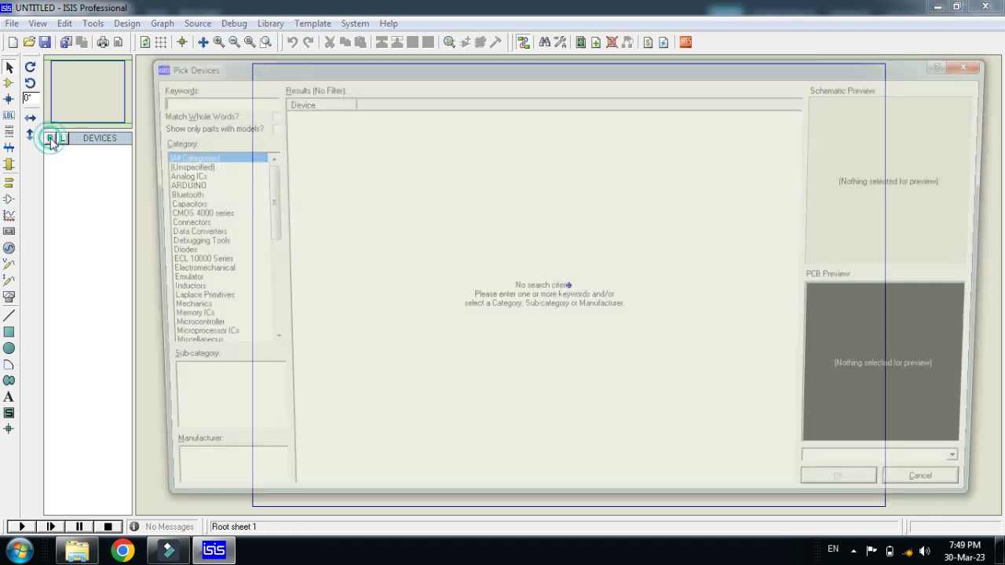
right_click(168, 105)
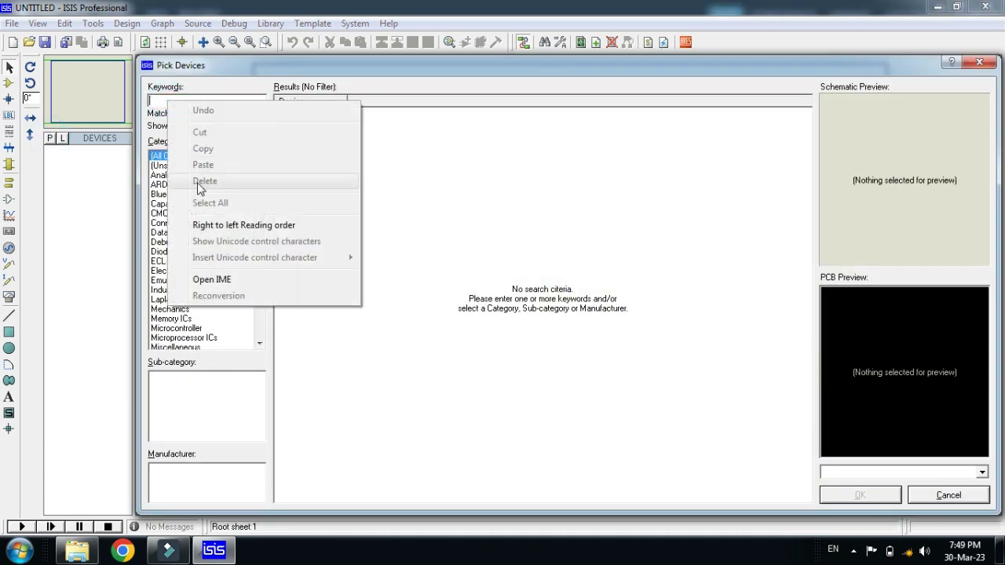
click(159, 101)
text(m)
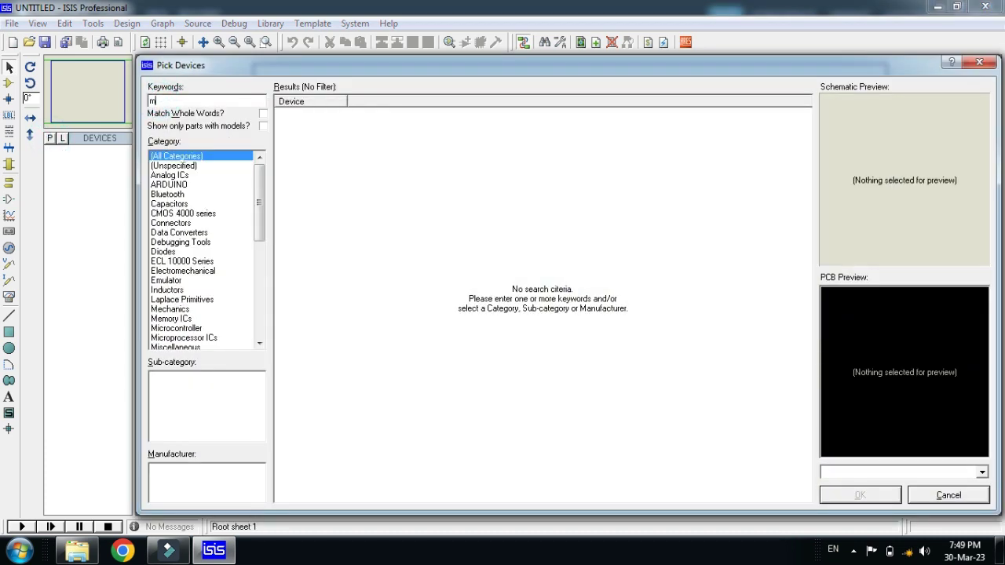
text(agnet)
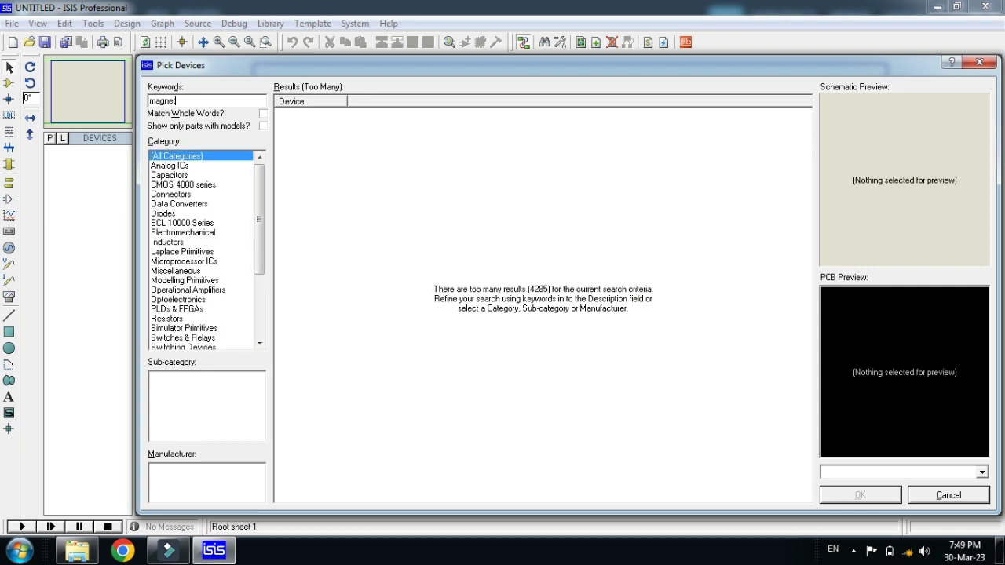
text(ic se)
key(BackSpace)
key(BackSpace)
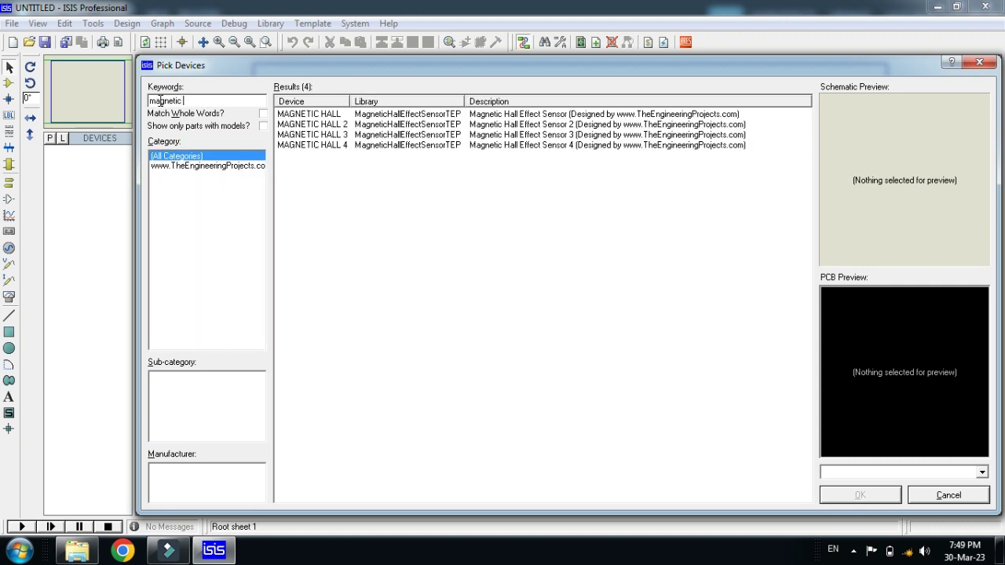
text(re)
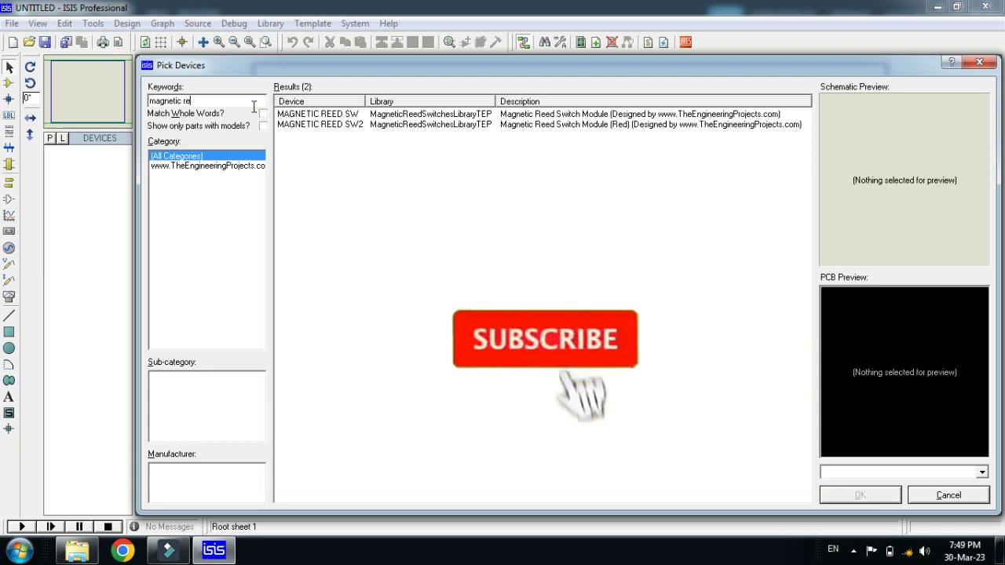
Step: Preview and add MAGNETIC REED SW2 and MAGNETIC REED SW to the project devices
click(340, 118)
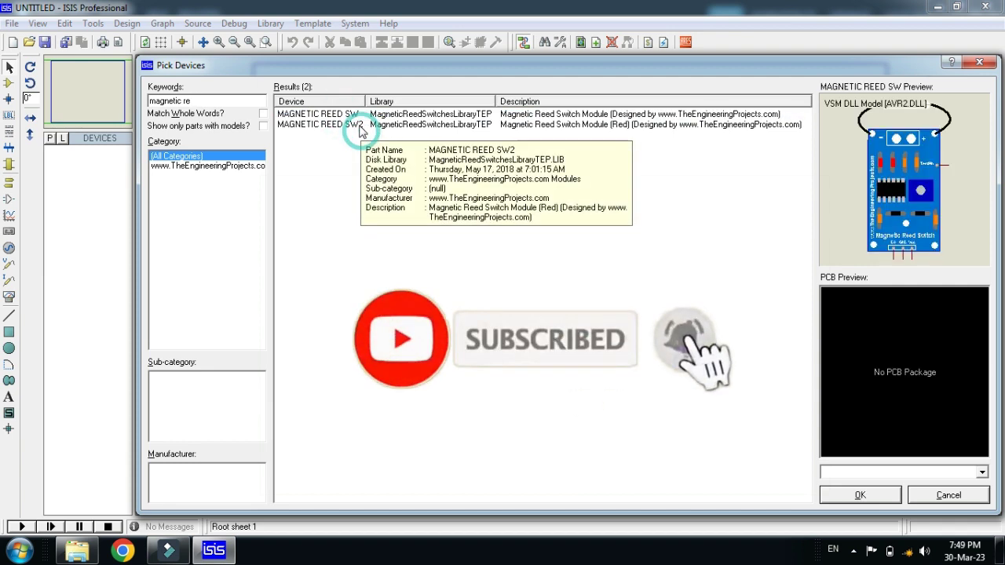
click(365, 127)
click(364, 115)
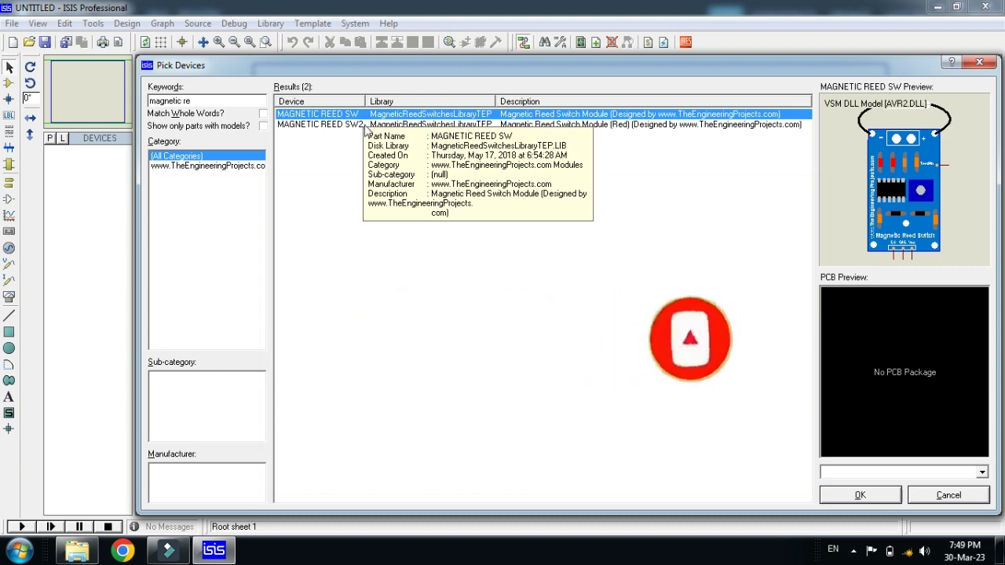
click(360, 125)
double_click(360, 126)
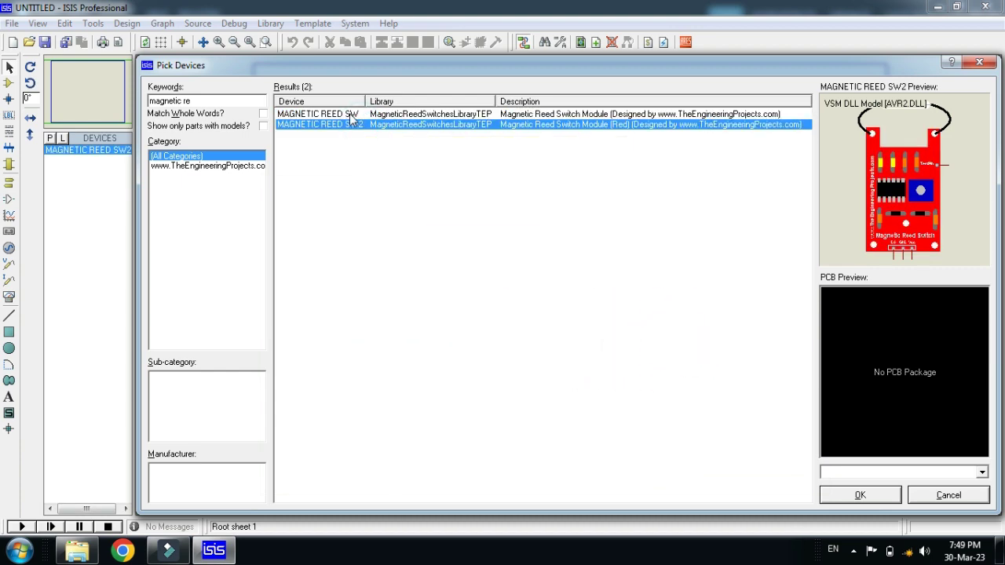
double_click(351, 114)
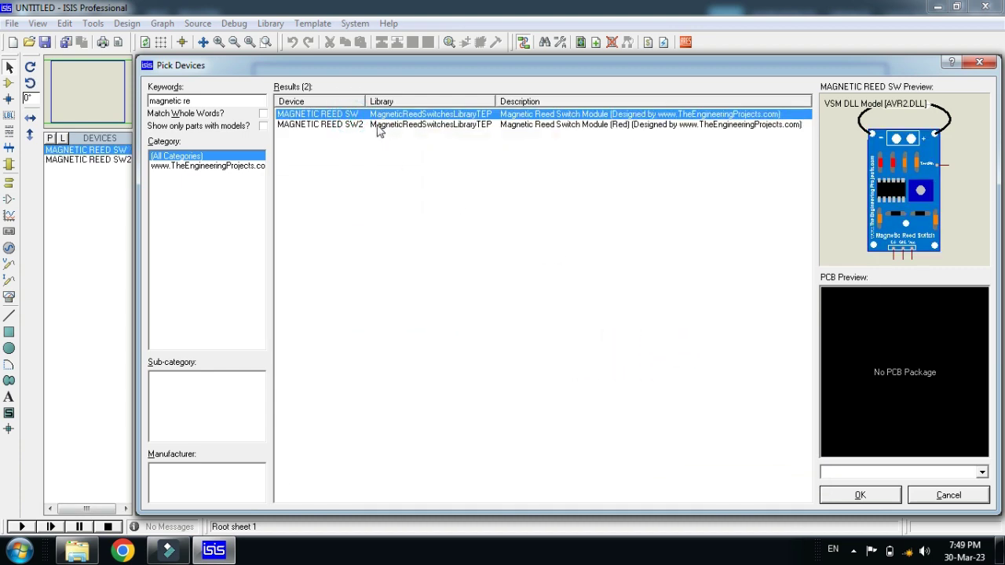
Step: Place the red MAGNETIC REED SW2 module near the sheet centre as REED1
click(378, 126)
click(860, 495)
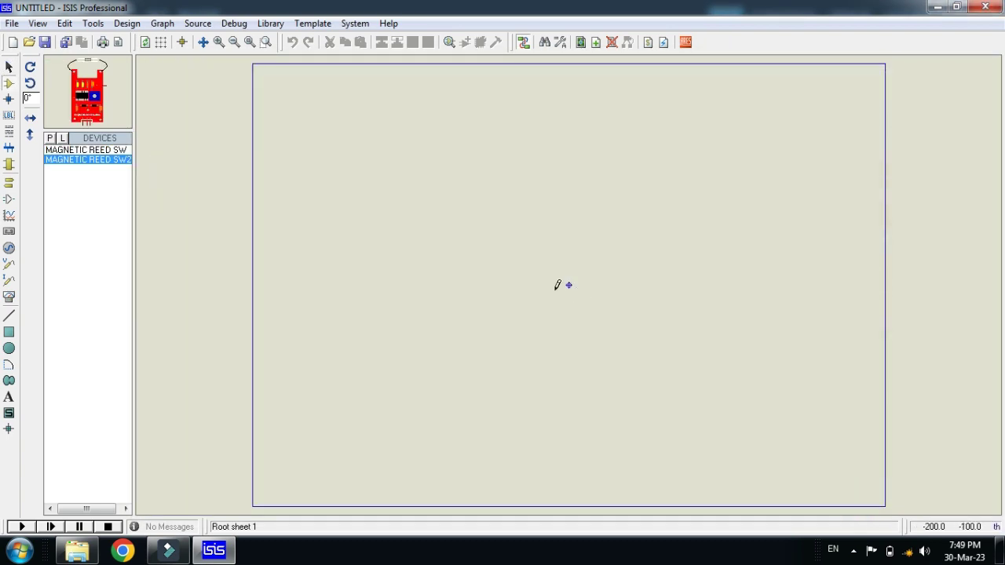
click(557, 283)
click(568, 285)
Step: Zoom in to inspect REED1's D0 pin, then return to selection mode
scroll(574, 311, up, 1)
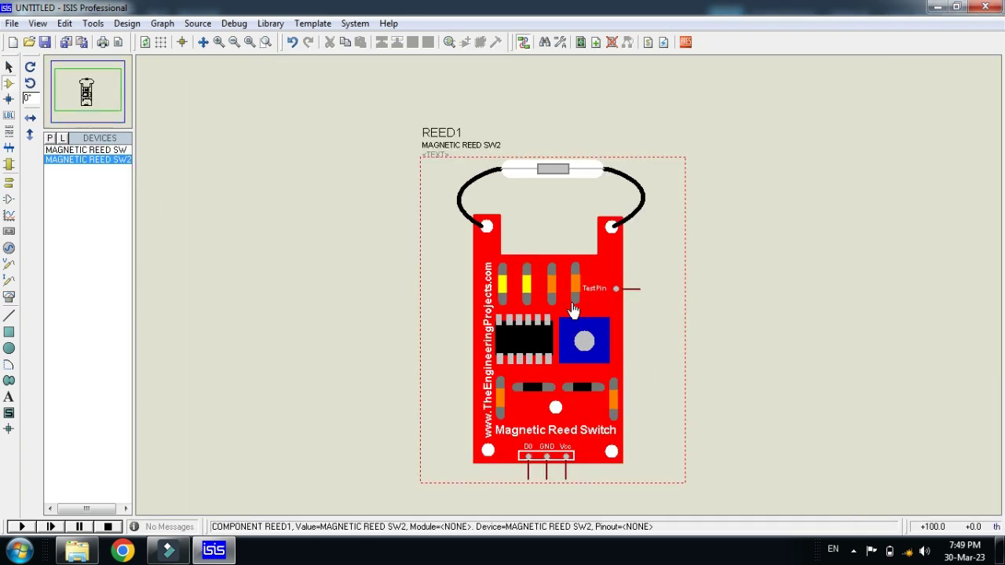
scroll(575, 295, up, 1)
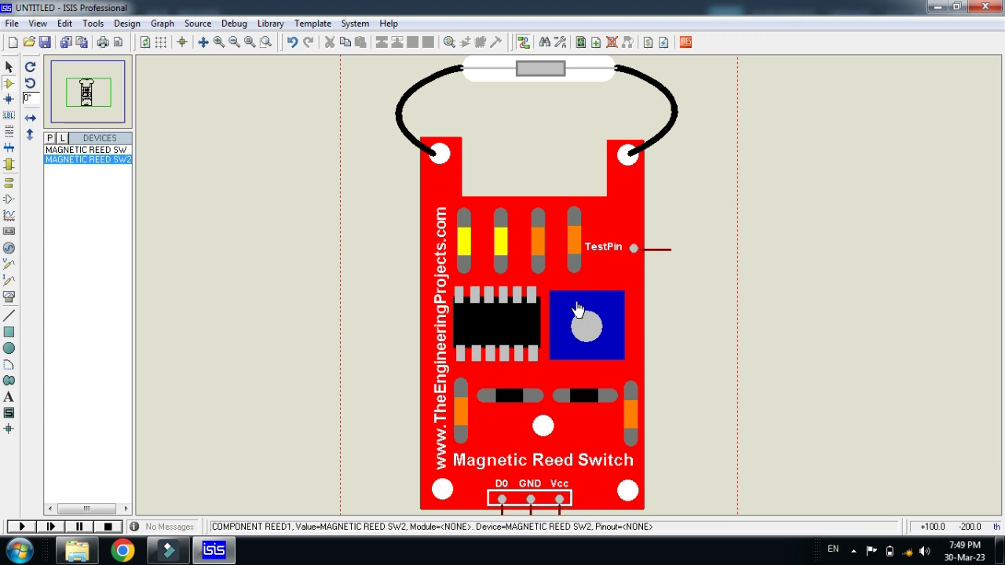
scroll(577, 308, down, 1)
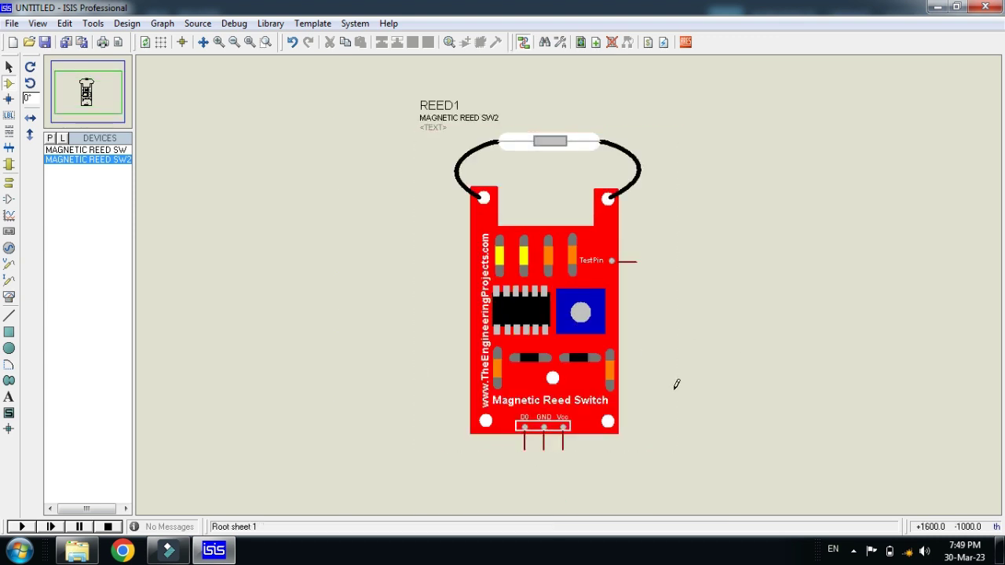
scroll(588, 437, up, 1)
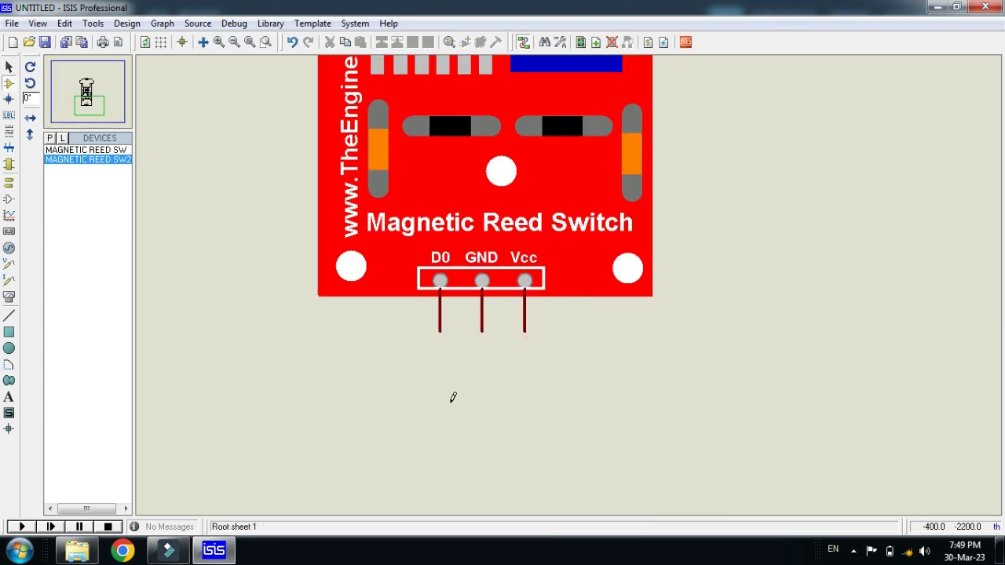
click(440, 337)
click(8, 67)
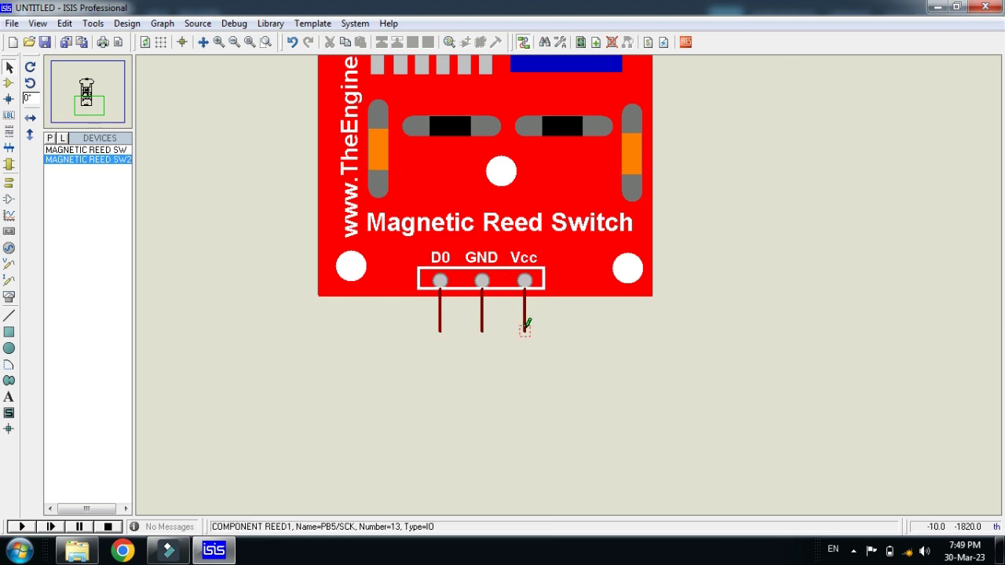
scroll(556, 337, down, 2)
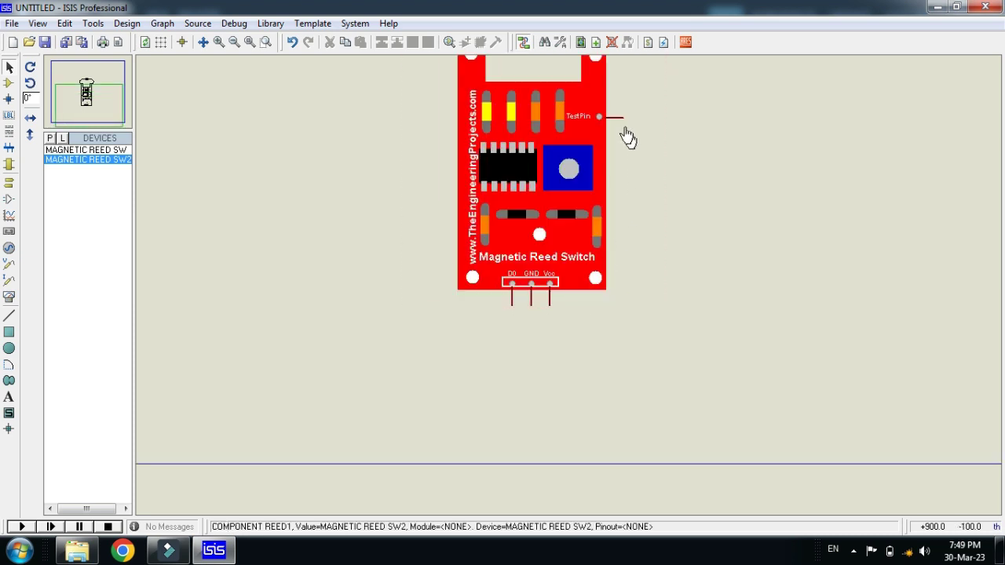
scroll(628, 139, up, 1)
scroll(571, 292, up, 1)
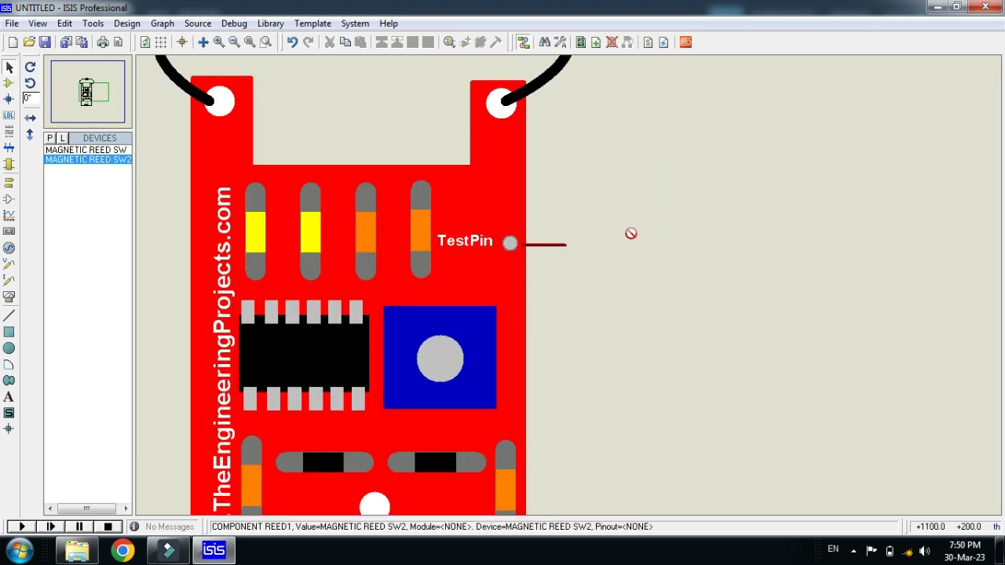
click(683, 239)
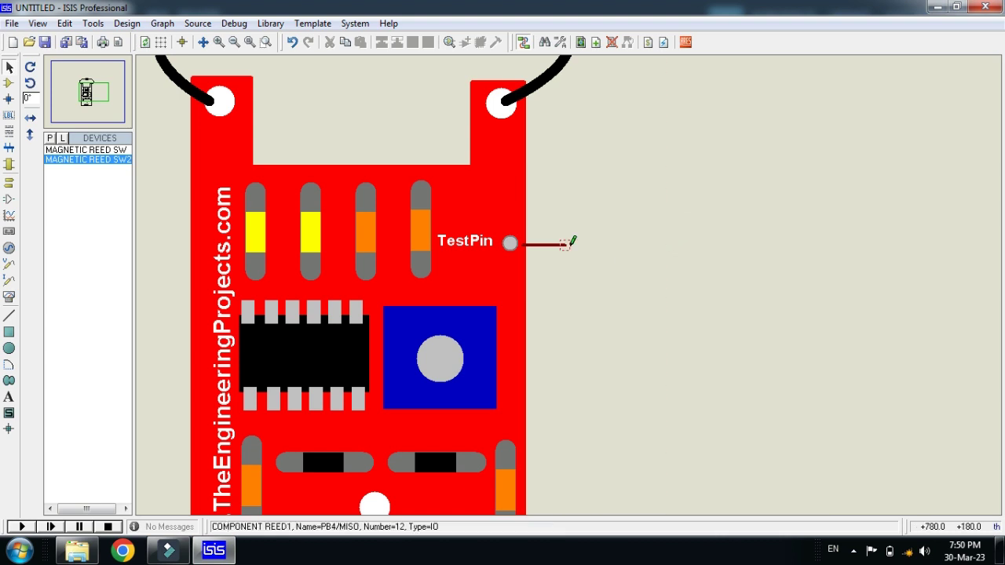
scroll(570, 244, down, 3)
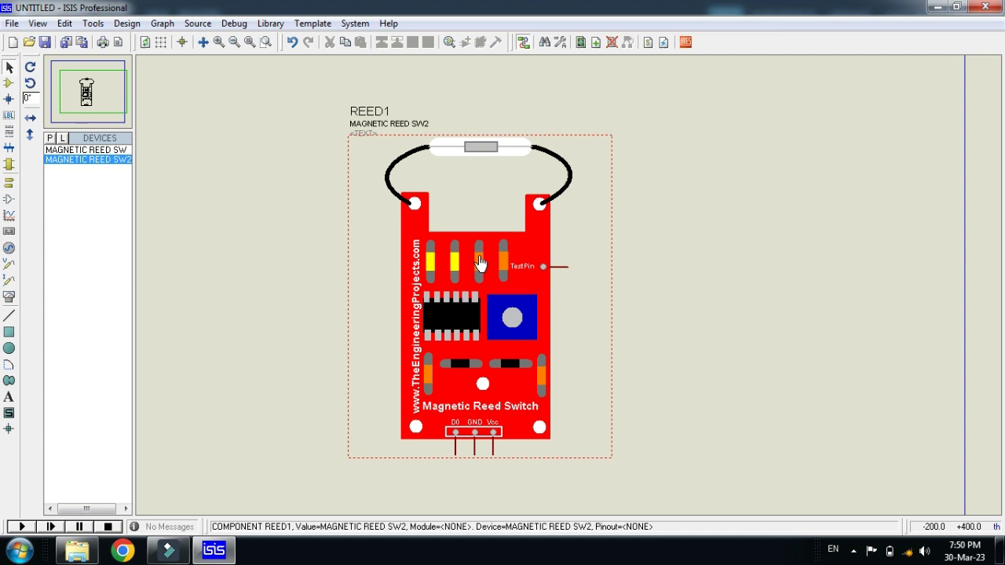
Step: Place the blue MAGNETIC REED SW module right of REED1 as REED2, undoing and redoing it
click(90, 149)
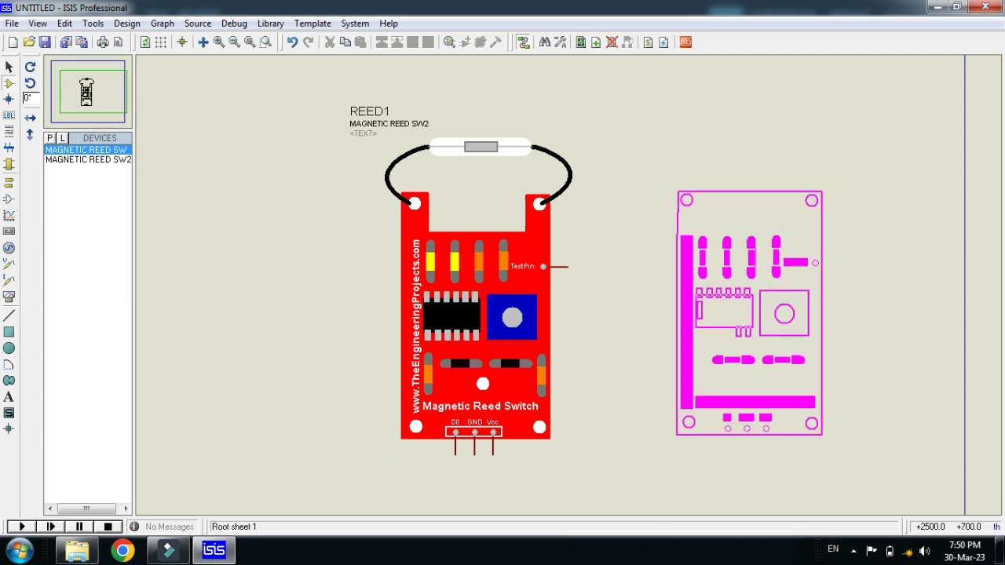
click(750, 283)
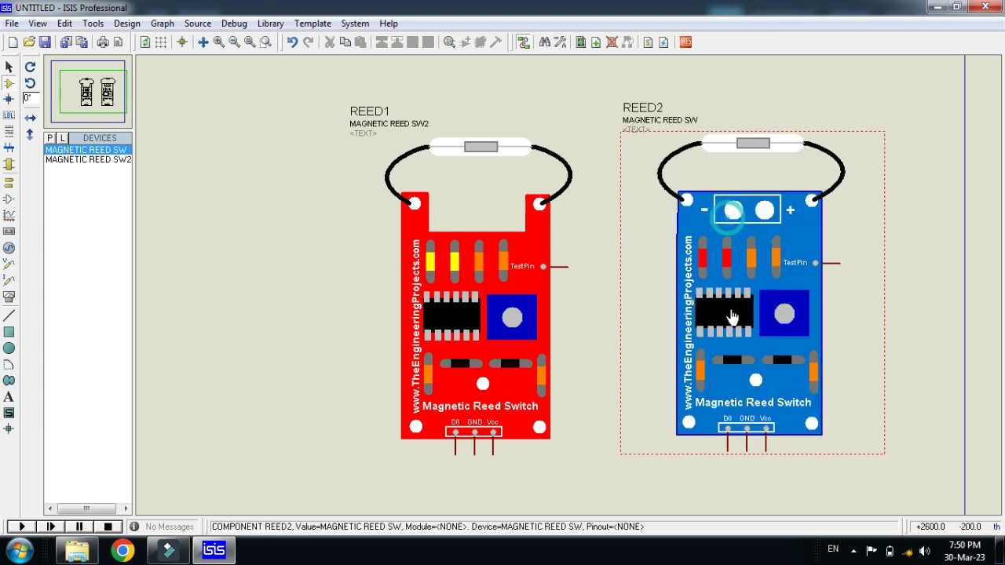
click(291, 42)
click(308, 43)
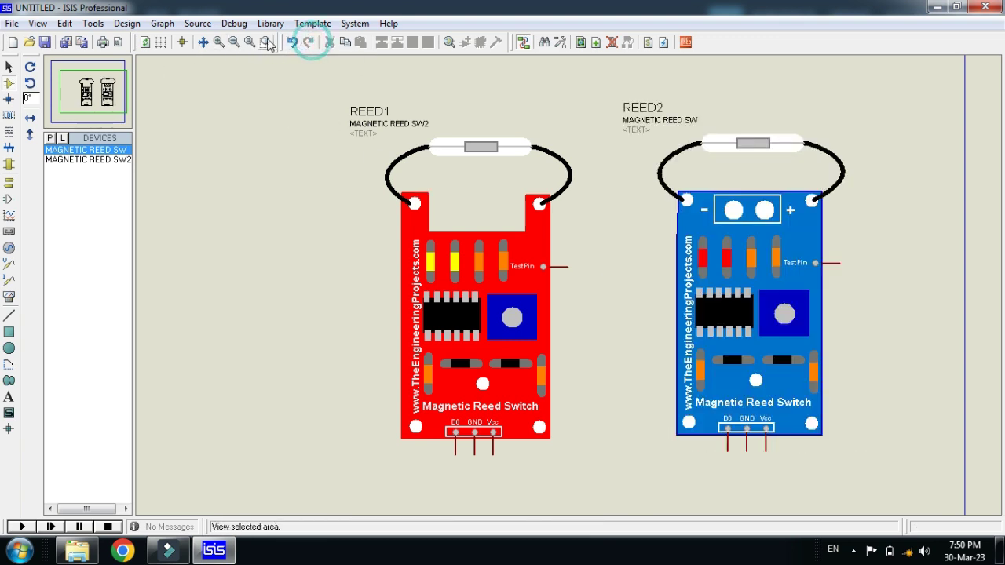
Step: Select and move both reed switch modules together, then zoom to frame them
drag(306, 78, 908, 442)
drag(781, 320, 676, 340)
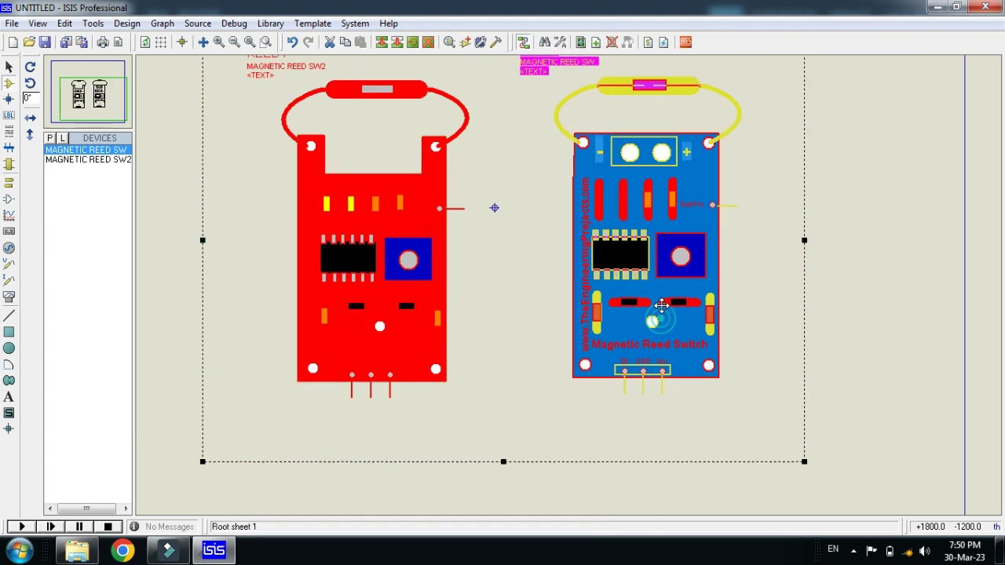
scroll(512, 346, down, 2)
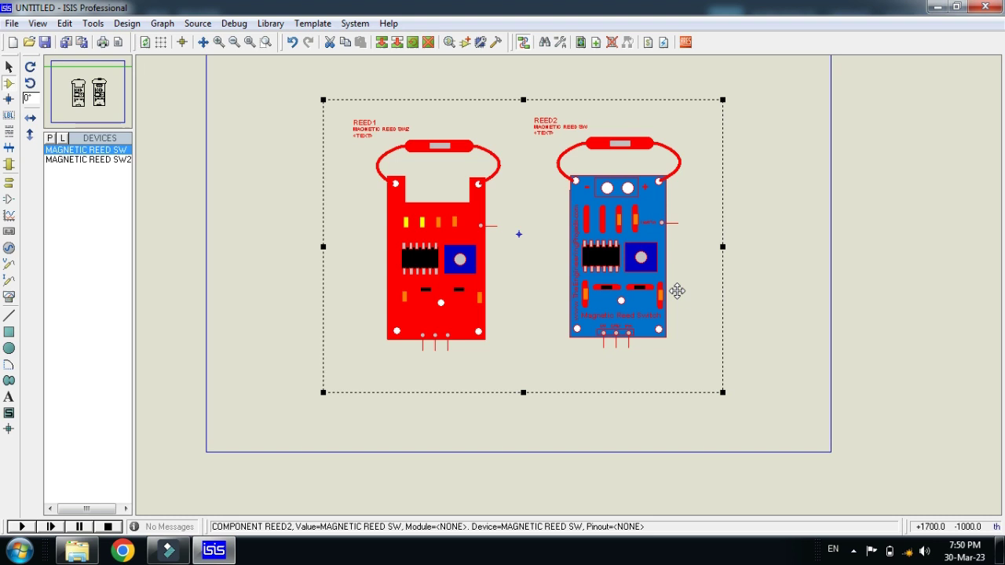
click(767, 298)
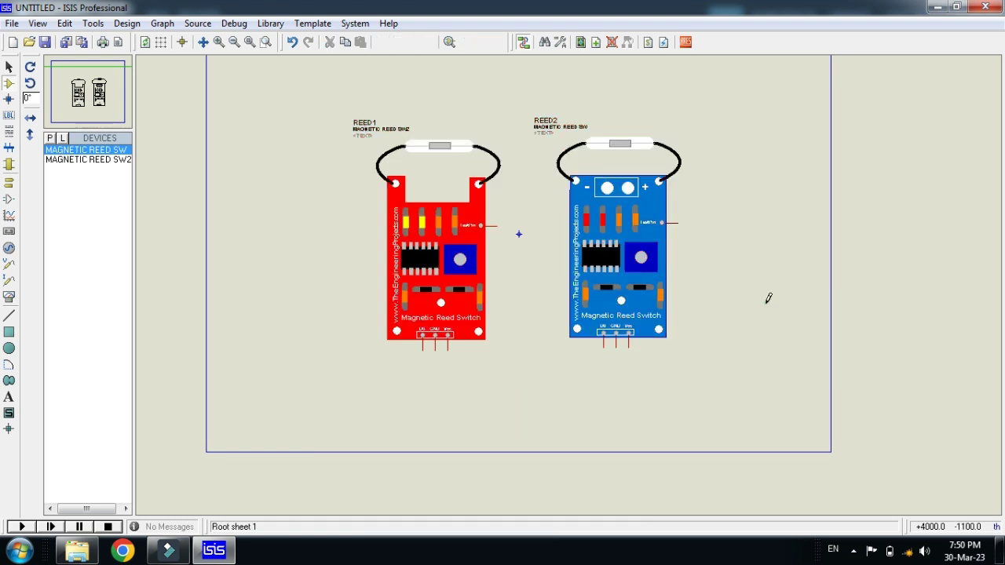
click(267, 43)
drag(347, 117, 697, 366)
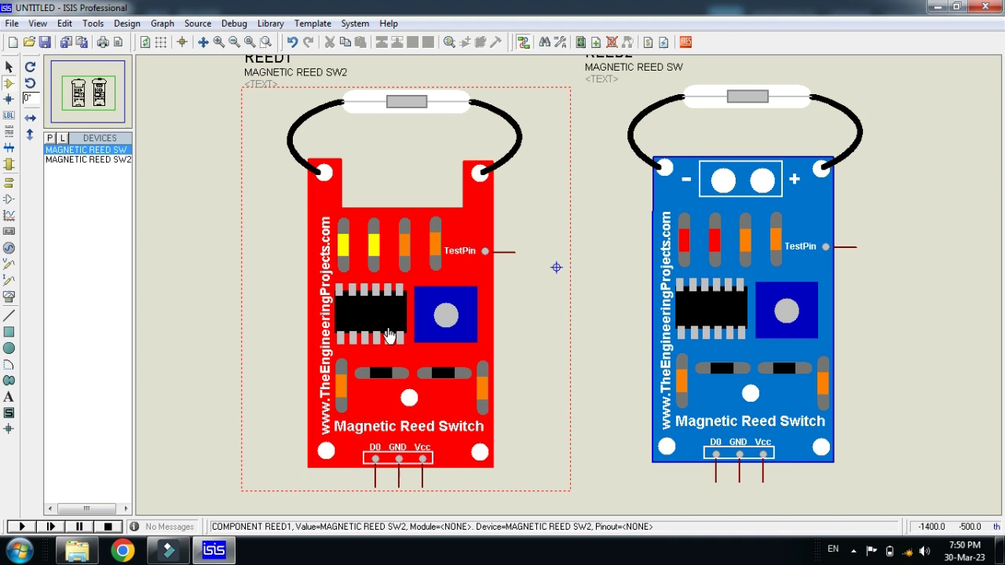
click(9, 70)
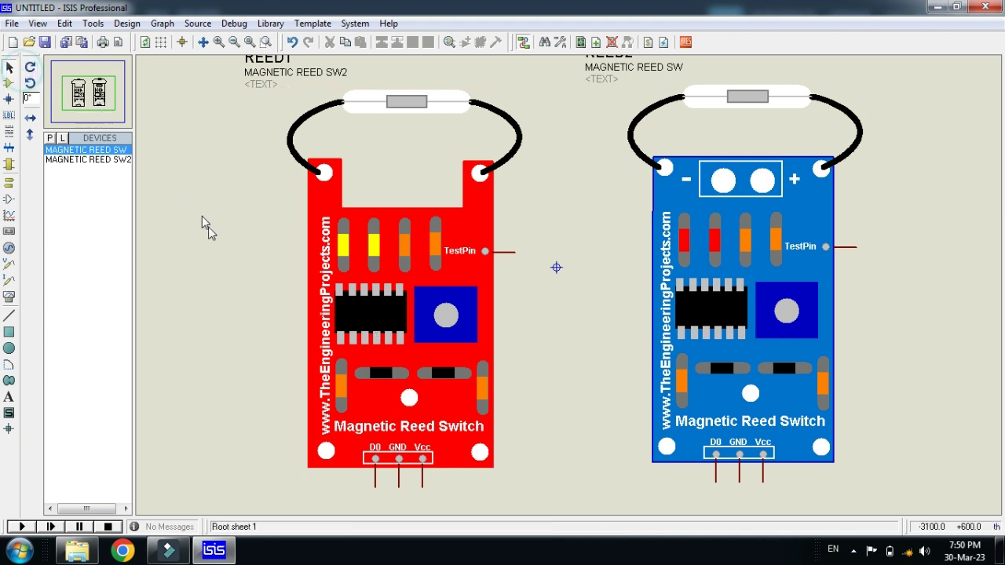